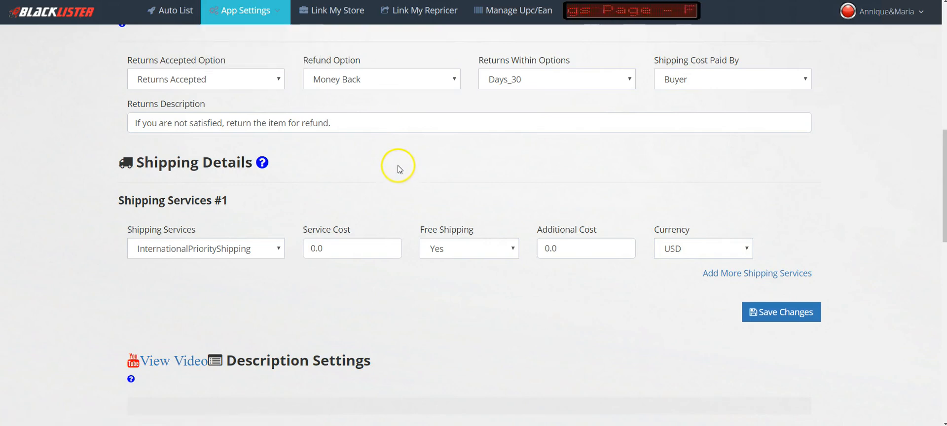
Set the shipping service of Shipping Services #1 to UK_OtherCourier5Days
mouse_move(255, 22)
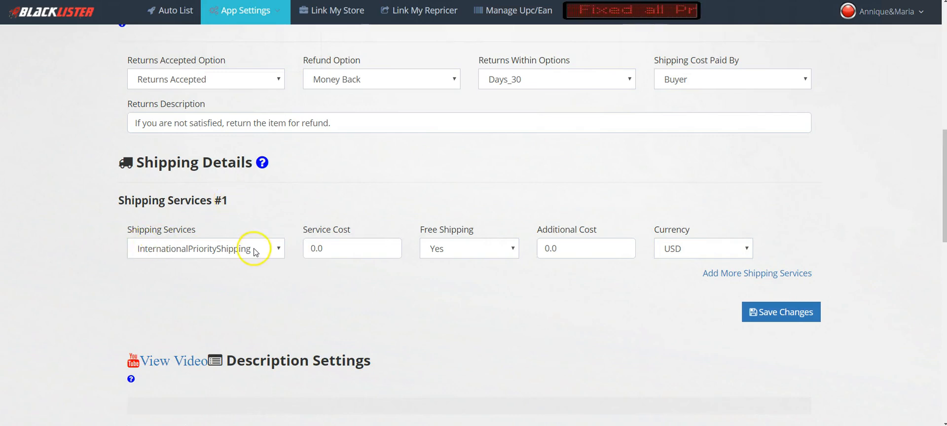
left_click(277, 252)
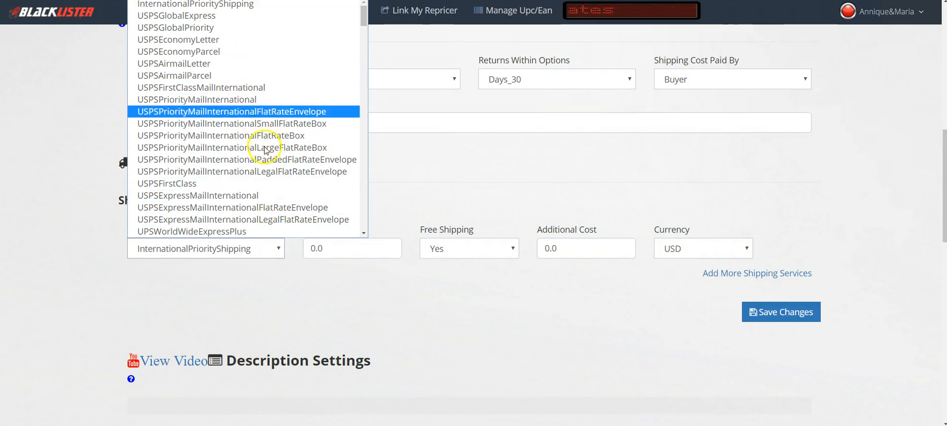
scroll(264, 148, "down", 4)
scroll(269, 148, "down", 3)
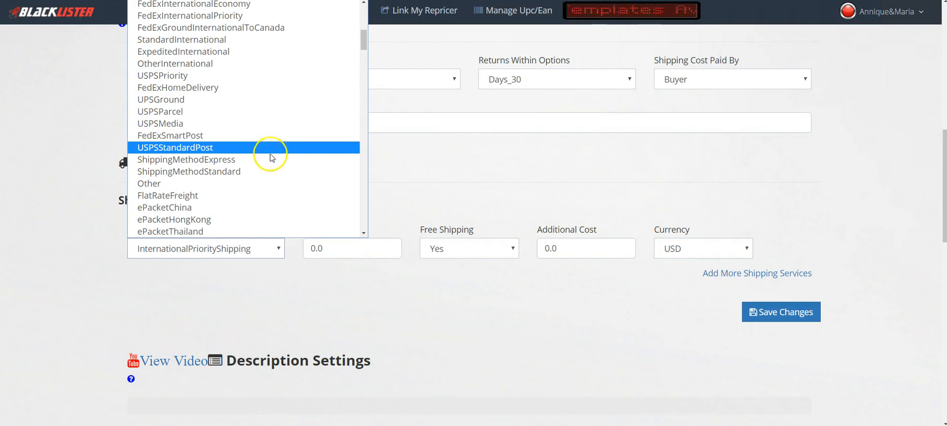
scroll(278, 144, "down", 3)
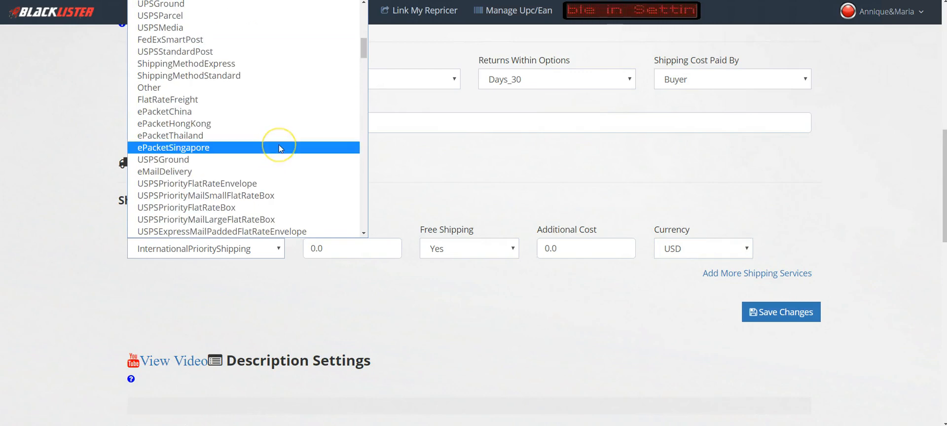
scroll(279, 148, "down", 3)
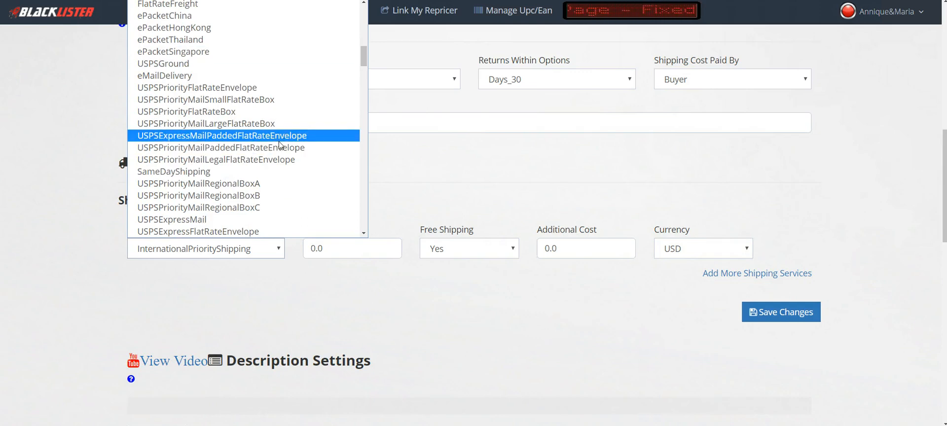
scroll(279, 147, "down", 3)
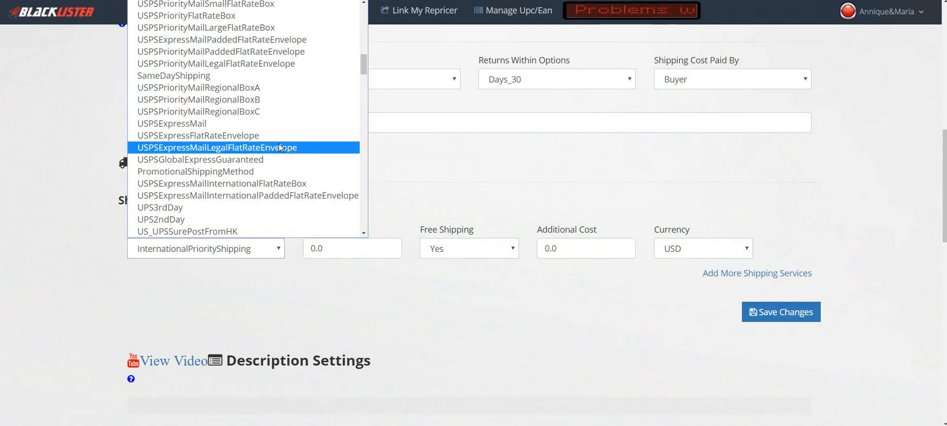
scroll(279, 144, "down", 3)
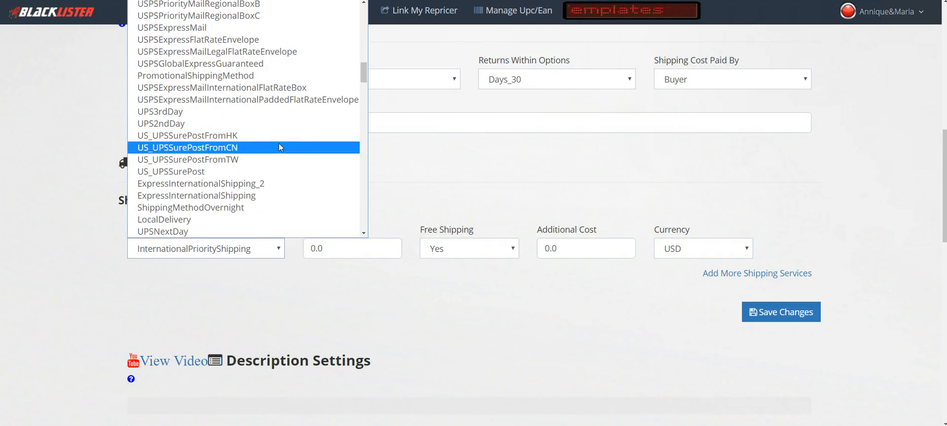
scroll(279, 144, "down", 3)
scroll(279, 146, "down", 3)
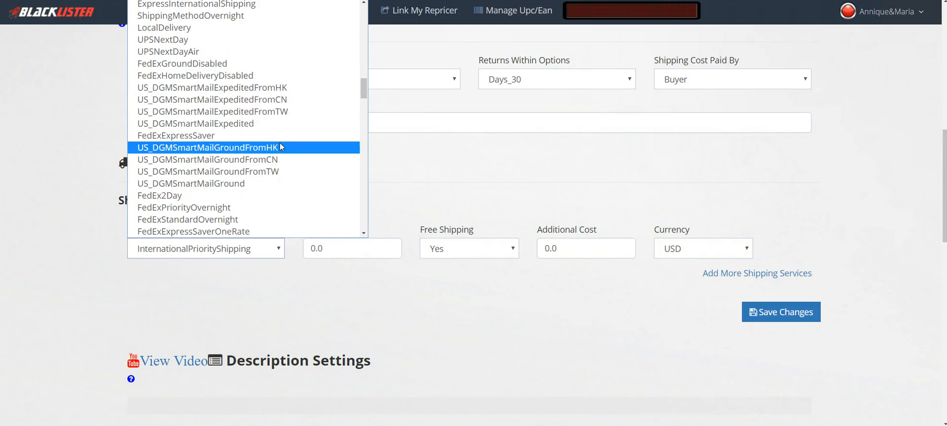
scroll(279, 146, "down", 3)
scroll(279, 147, "down", 3)
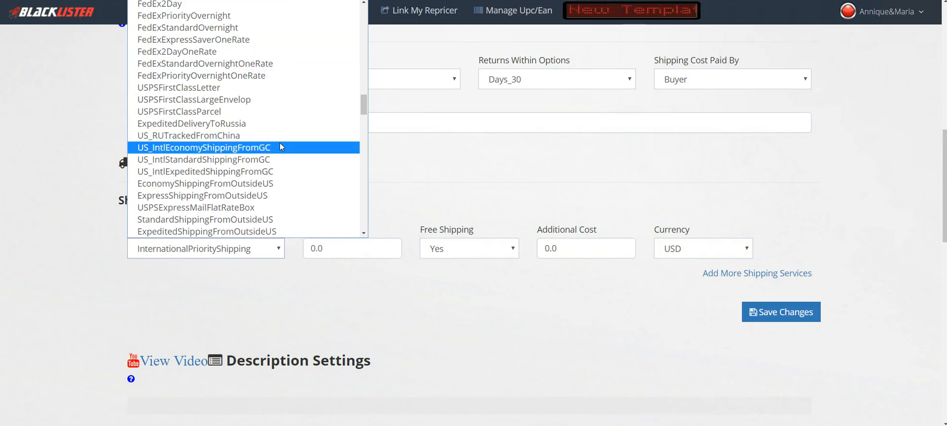
scroll(280, 147, "down", 3)
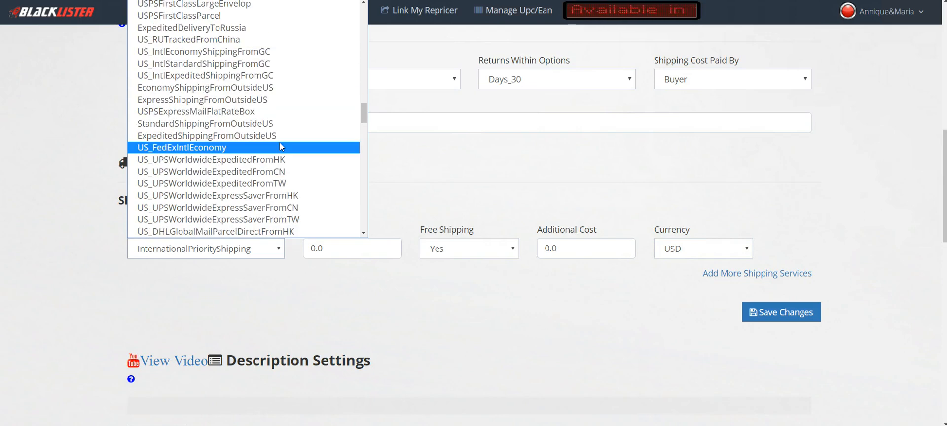
scroll(280, 147, "down", 3)
scroll(280, 146, "down", 3)
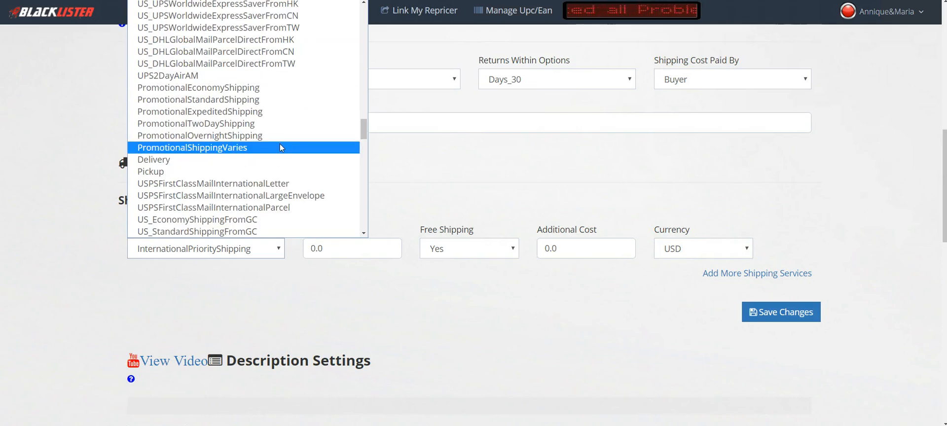
scroll(280, 147, "down", 3)
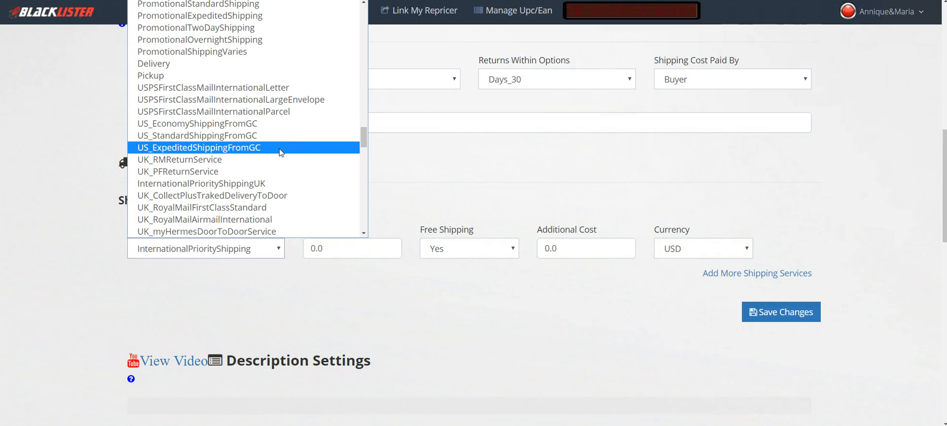
scroll(279, 149, "down", 3)
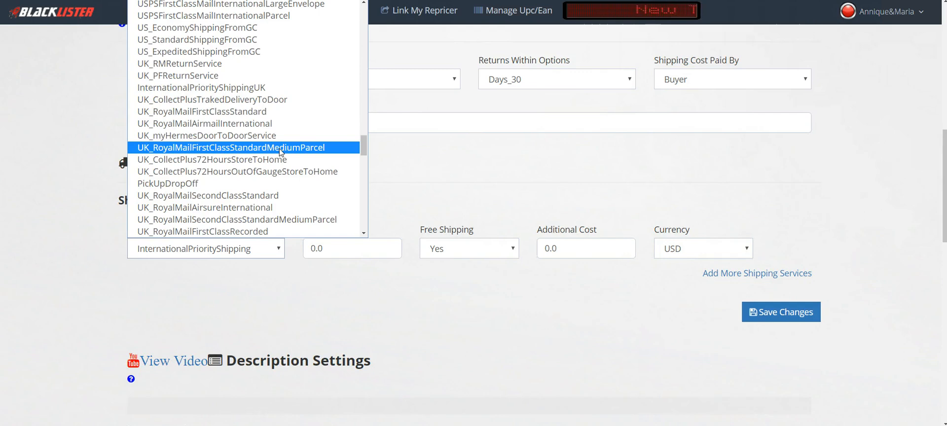
scroll(279, 149, "down", 6)
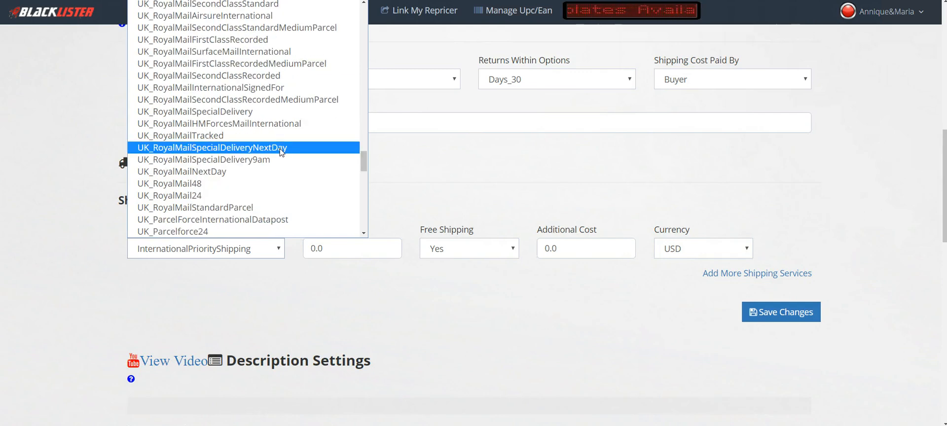
scroll(280, 149, "down", 3)
scroll(280, 149, "down", 3)
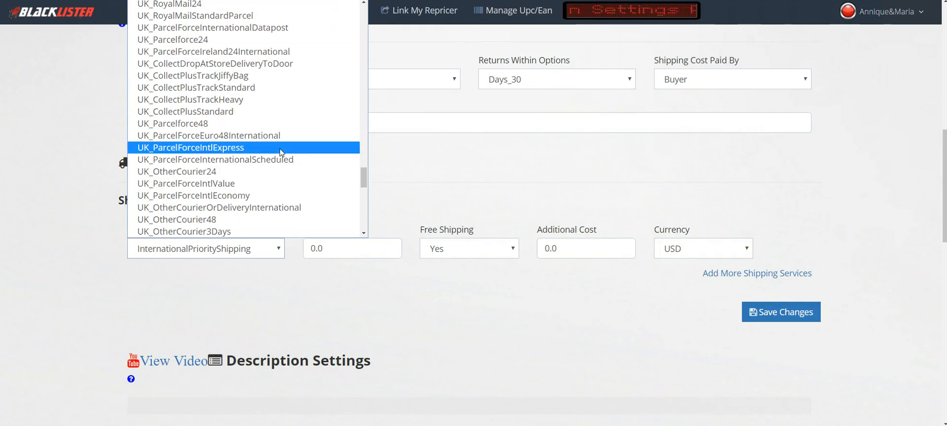
scroll(279, 154, "down", 3)
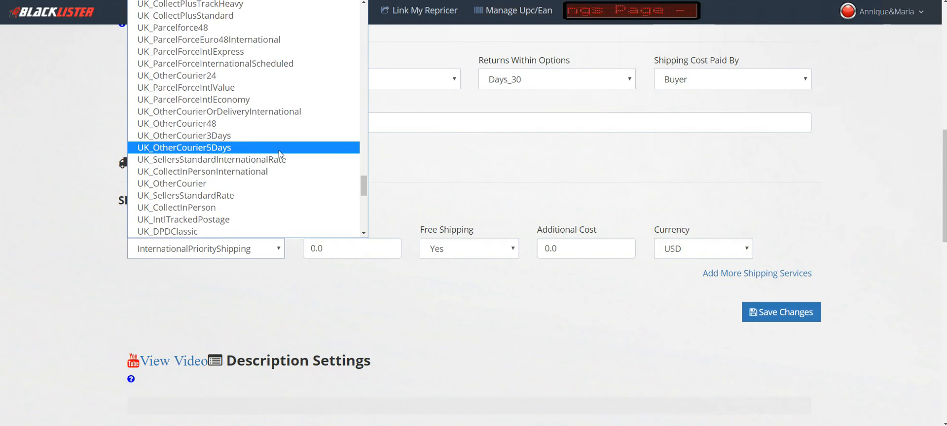
left_click(250, 147)
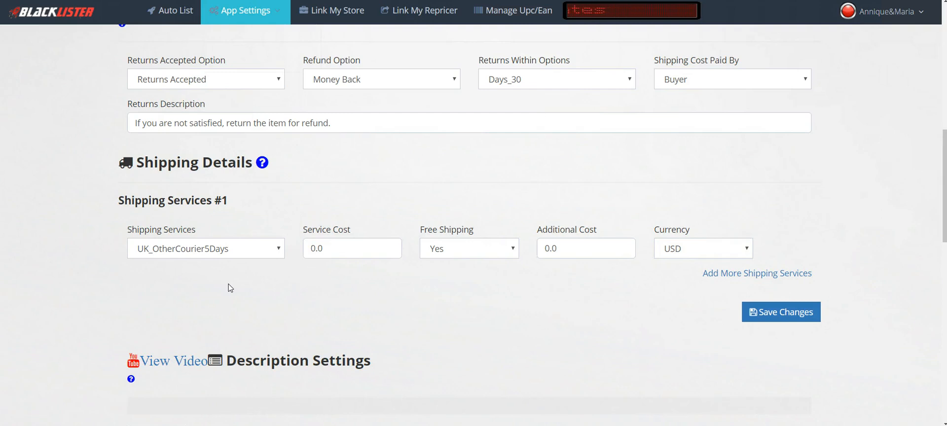
Set the service cost of Shipping Services #1 to 2.50
double_click(313, 247)
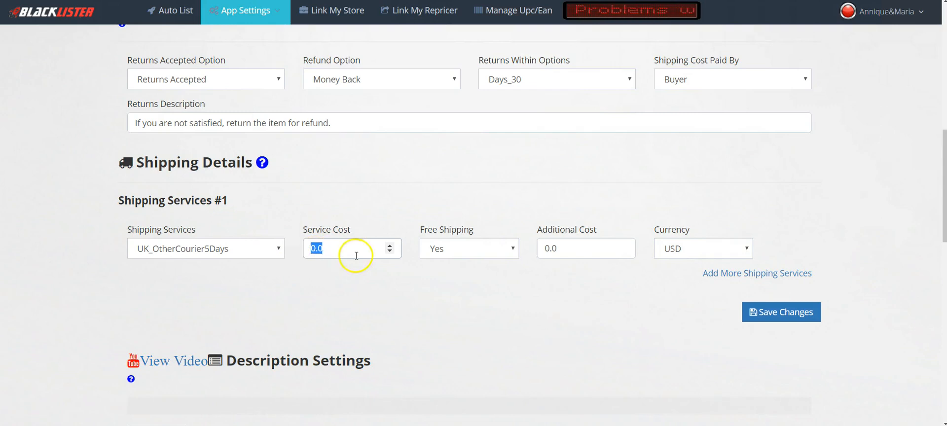
left_click(325, 252)
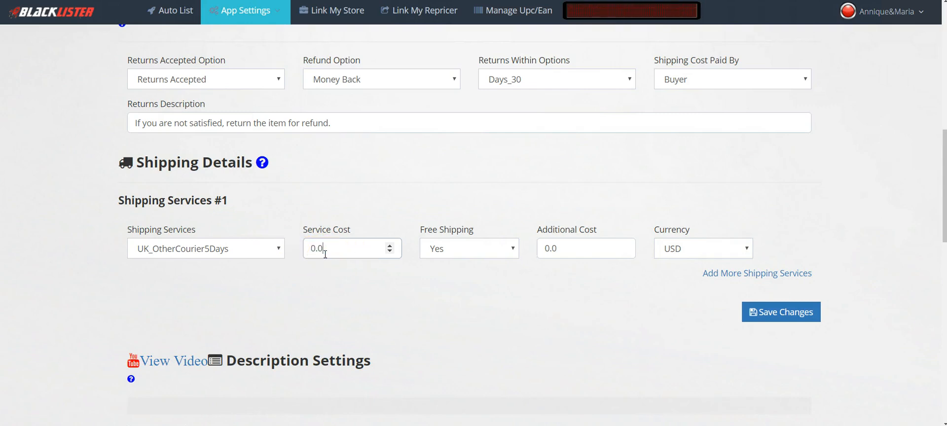
left_click_drag(331, 252, 310, 255)
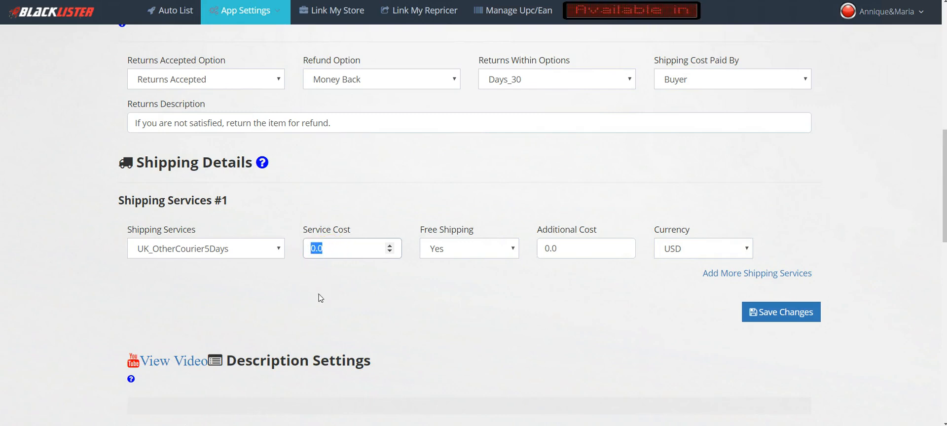
type("2.50")
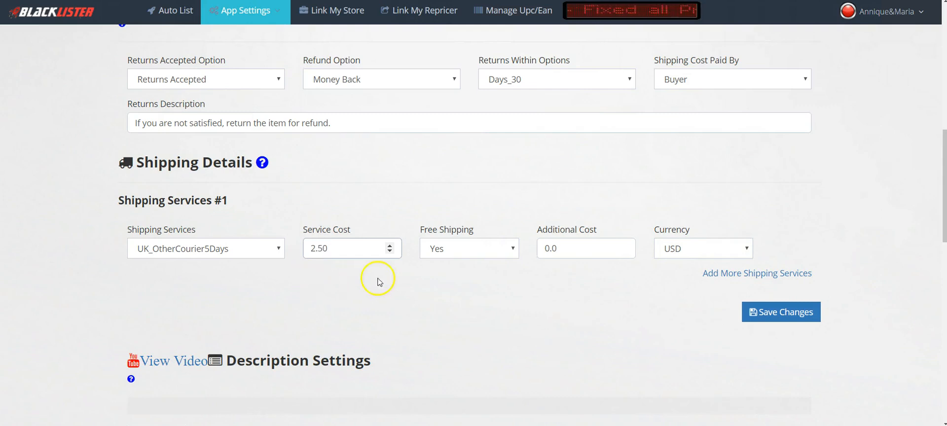
left_click(405, 281)
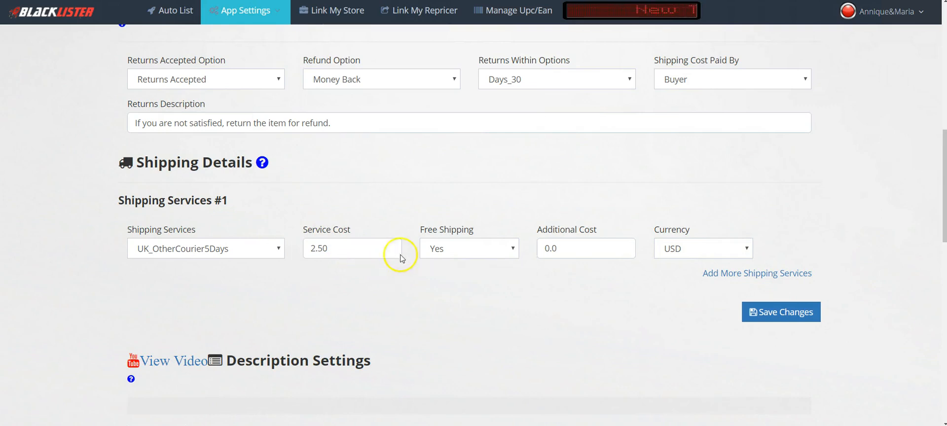
Set the service cost of Shipping Services #1 to 0 and its free shipping option to No
double_click(315, 247)
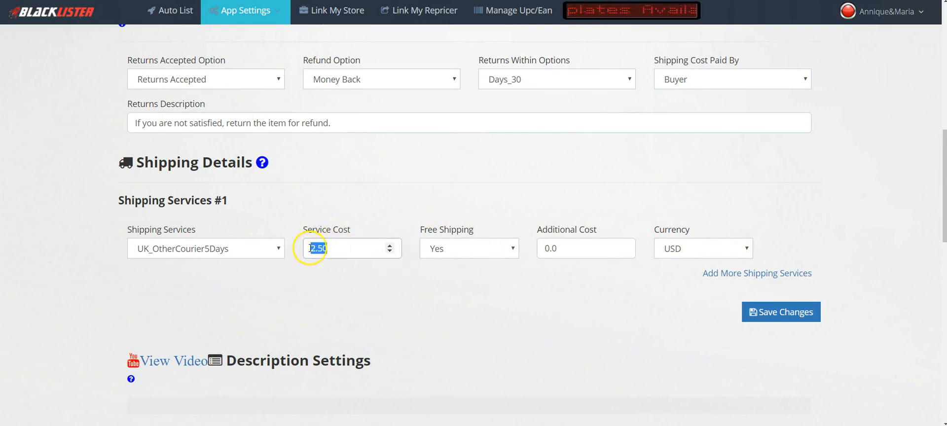
type("0")
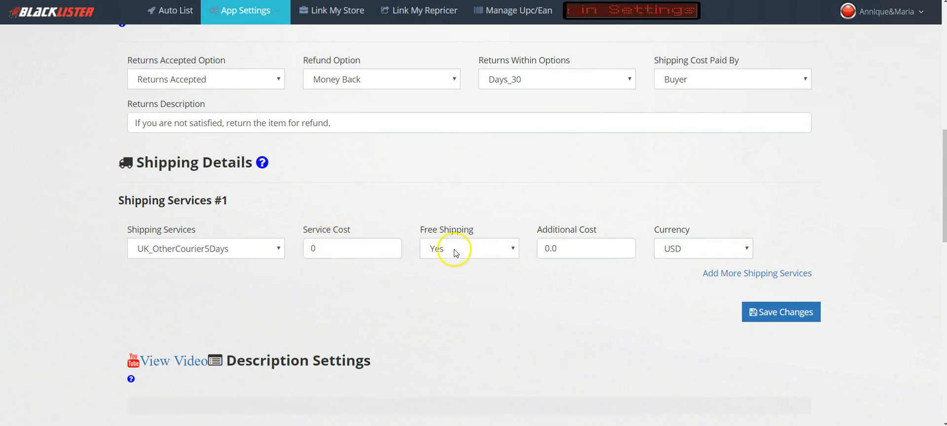
left_click(452, 251)
left_click(442, 265)
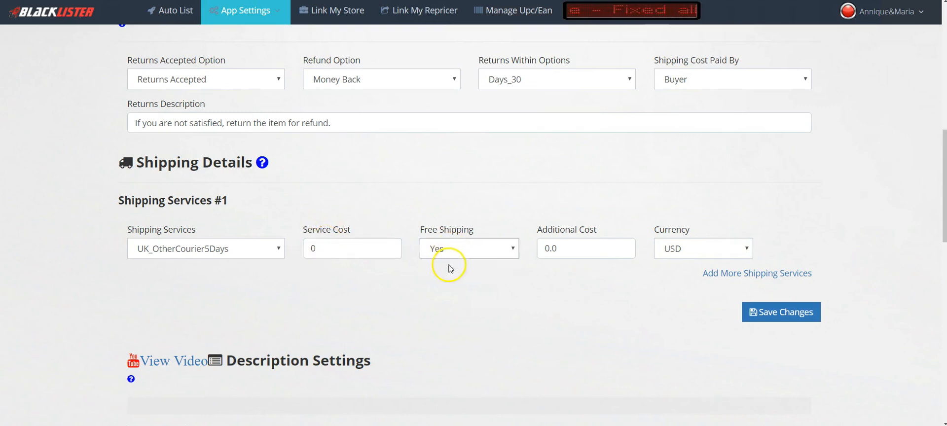
left_click(469, 249)
left_click(439, 275)
left_click(345, 250)
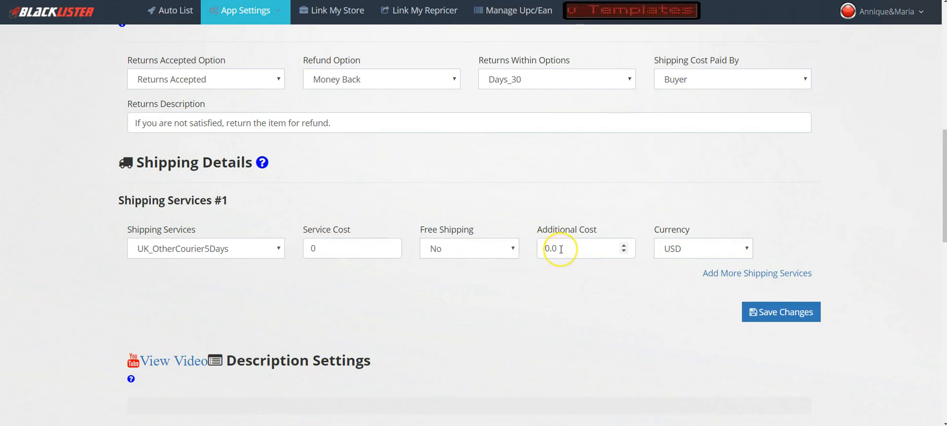
Try GBP as the currency of Shipping Services #1 and set it back to USD
double_click(538, 250)
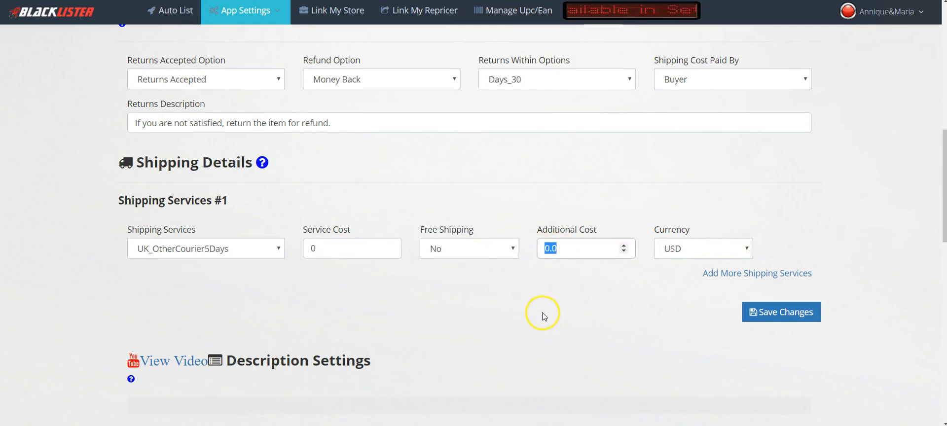
left_click(568, 280)
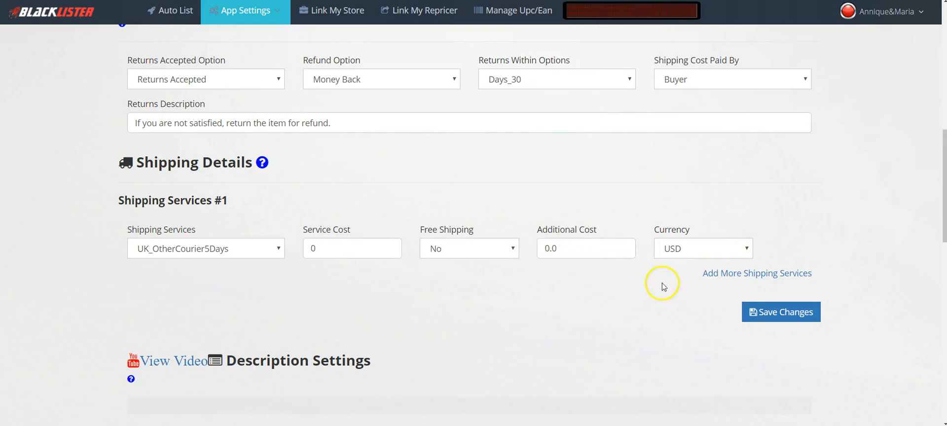
left_click(719, 253)
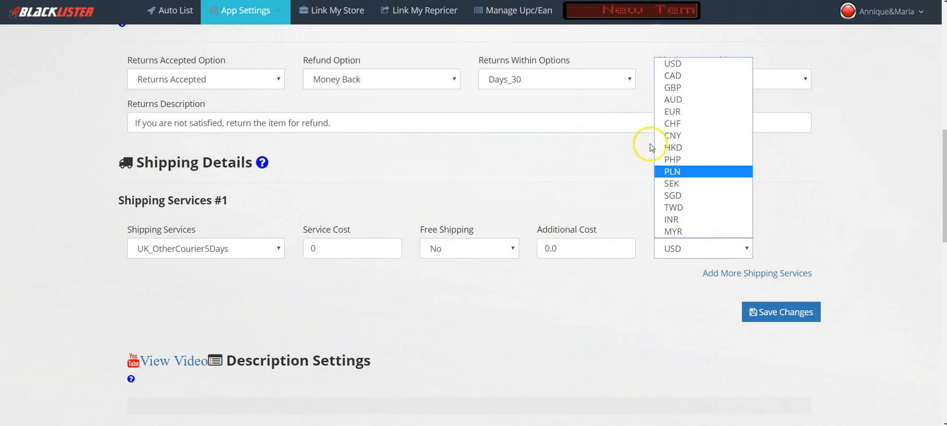
left_click(663, 87)
left_click(681, 257)
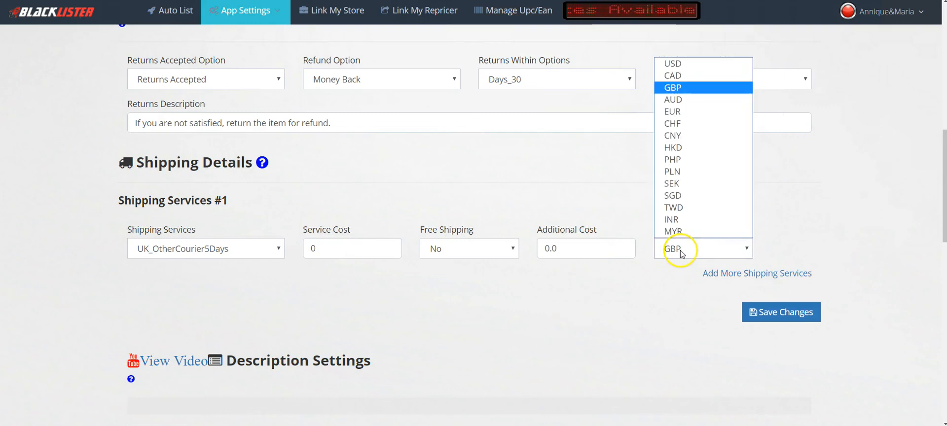
left_click(698, 65)
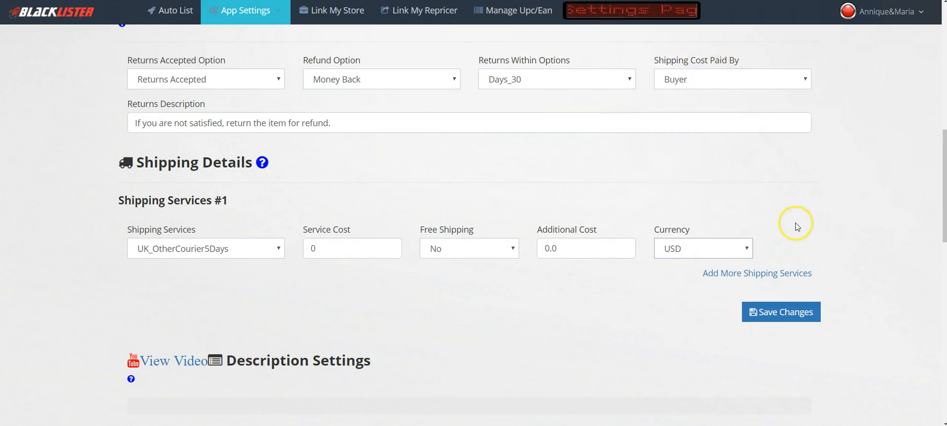
left_click(795, 224)
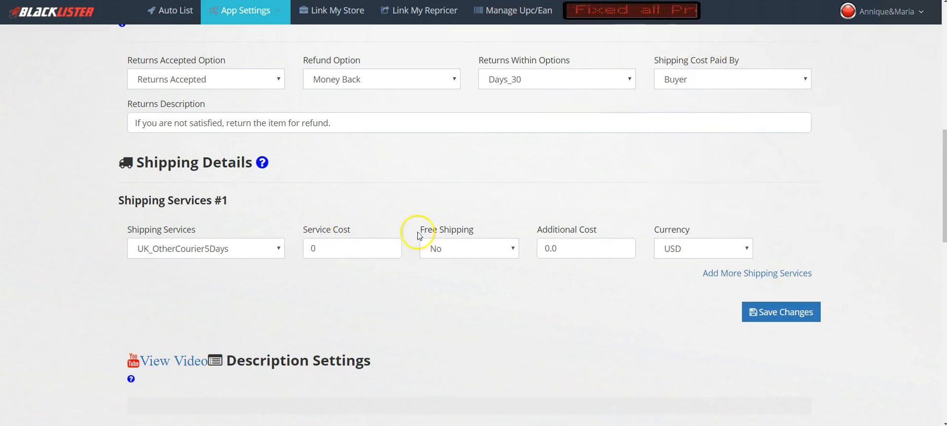
Add a second shipping service entry to the shipping details
scroll(808, 235, "down", 2)
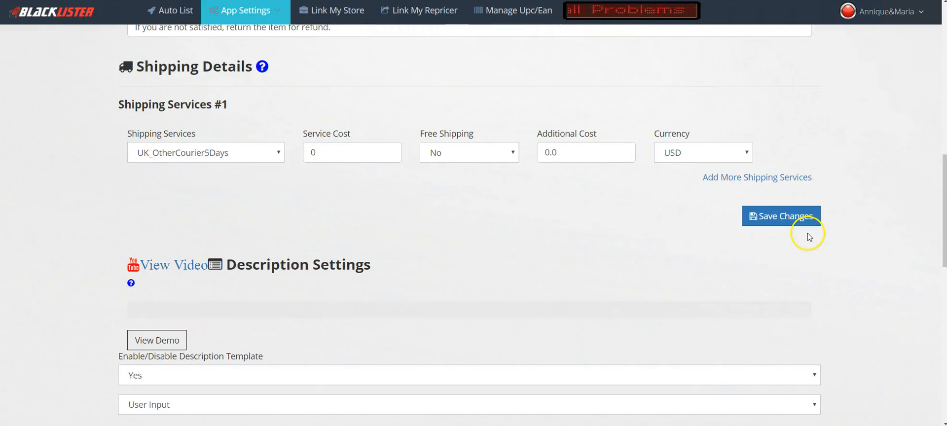
left_click(764, 178)
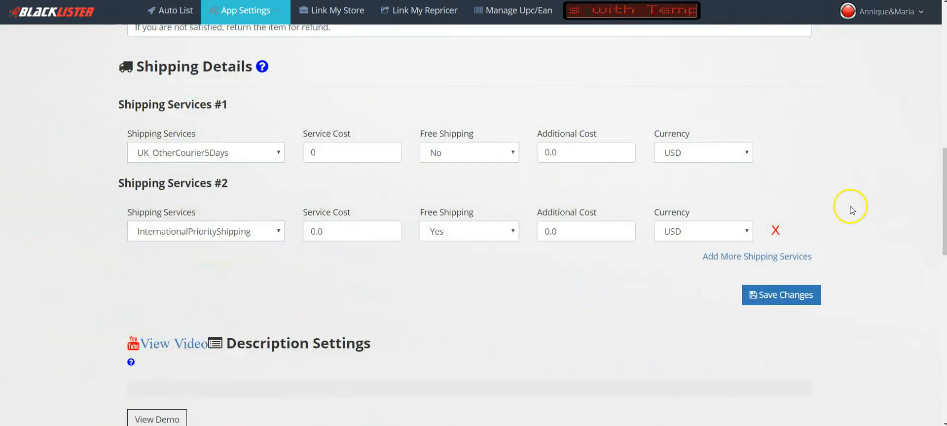
left_click(231, 233)
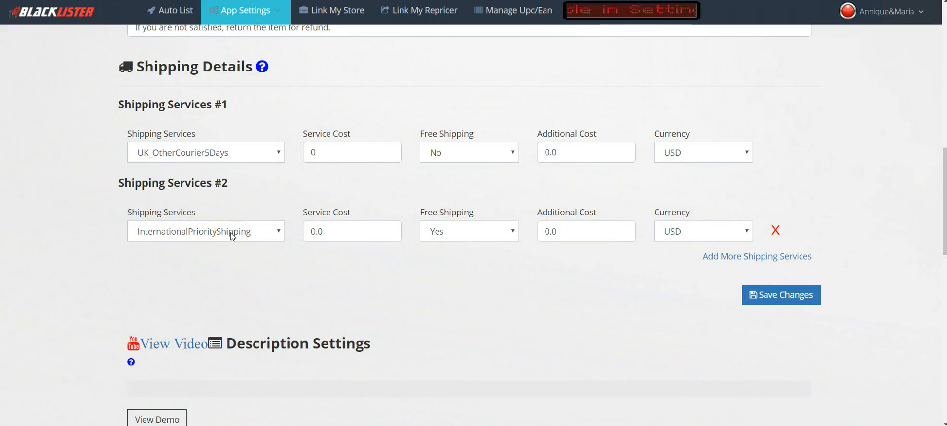
Configure the second shipping service with InternationalPriorityShipping, free shipping set to No and USD as the currency
left_click(232, 235)
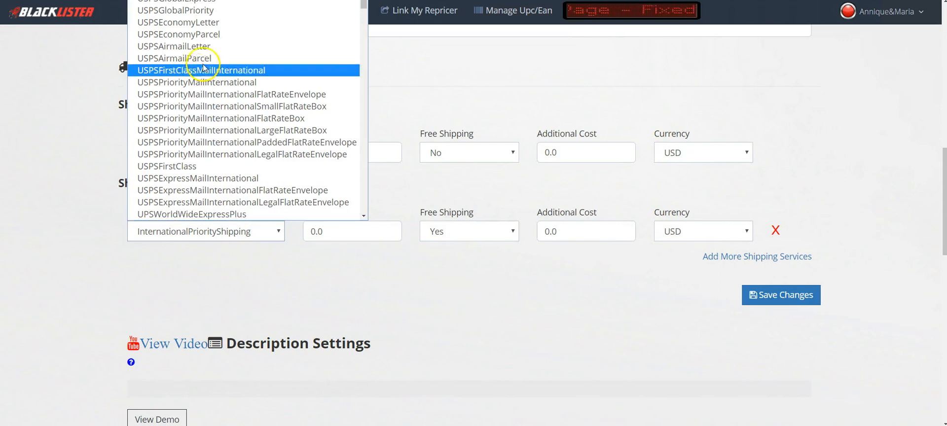
left_click(227, 1)
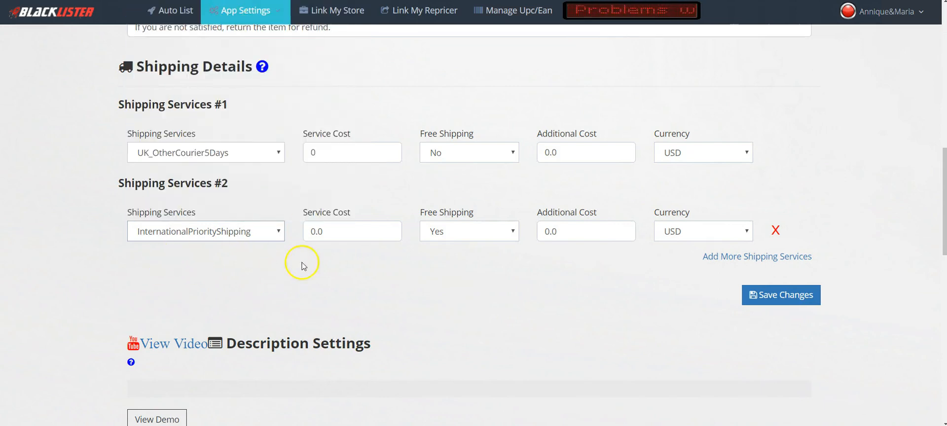
double_click(364, 235)
left_click(459, 235)
left_click(453, 260)
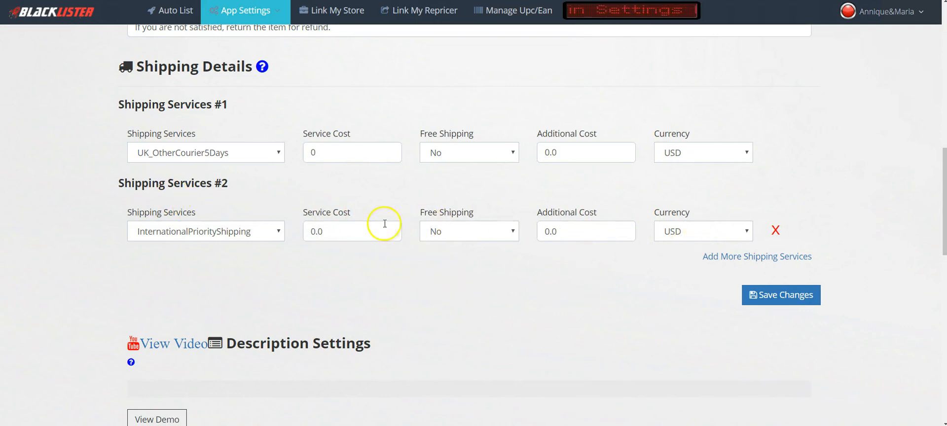
left_click(456, 235)
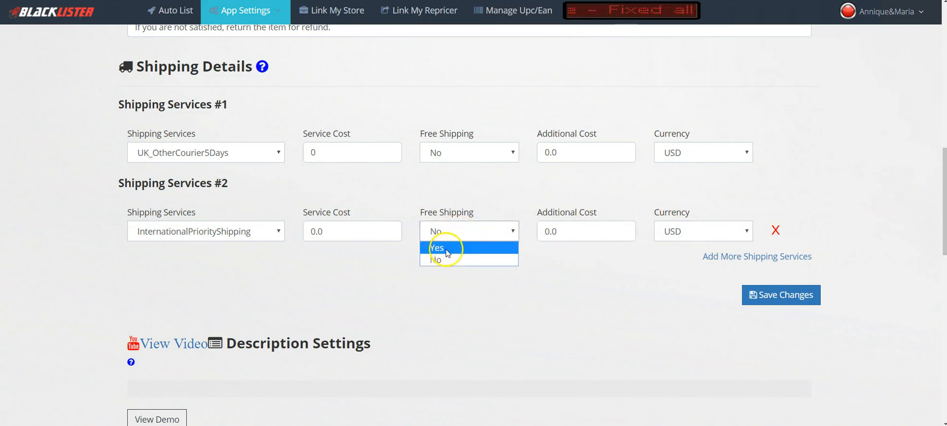
left_click(450, 260)
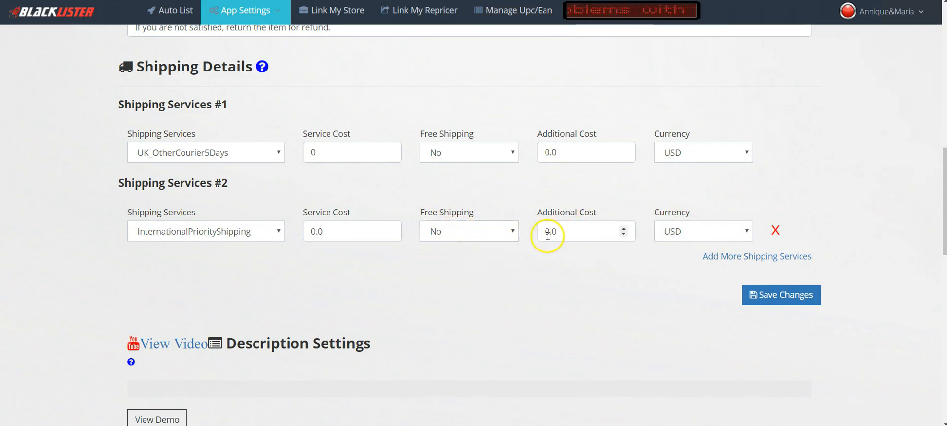
left_click(677, 232)
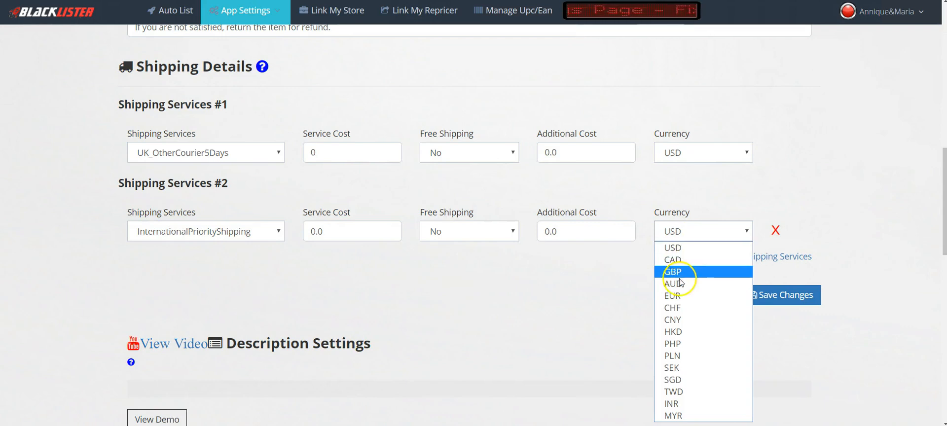
left_click(671, 249)
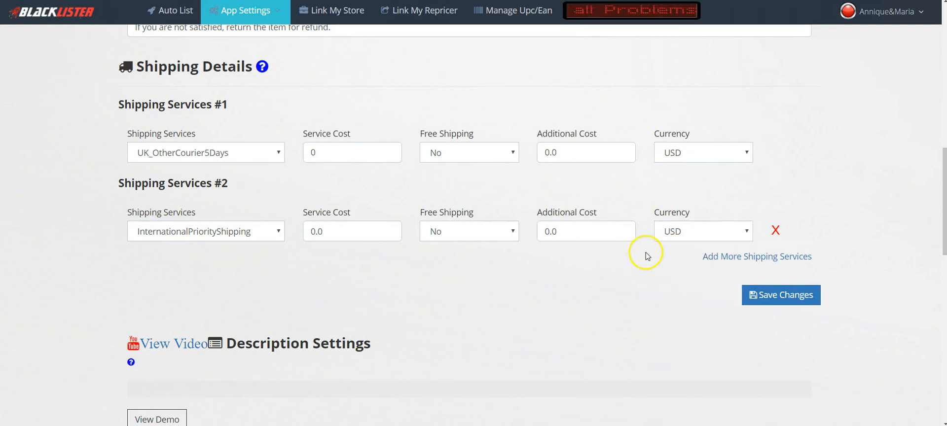
Add a third shipping service entry and choose UPSNextDay as its shipping service
left_click(734, 257)
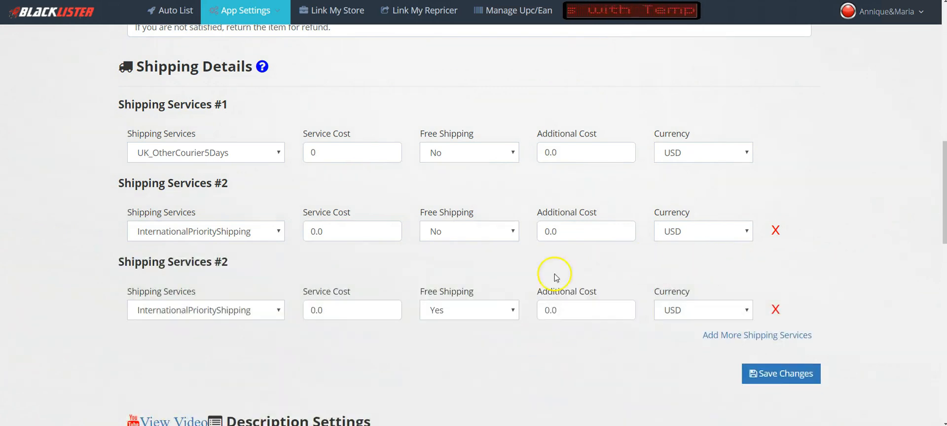
left_click(238, 310)
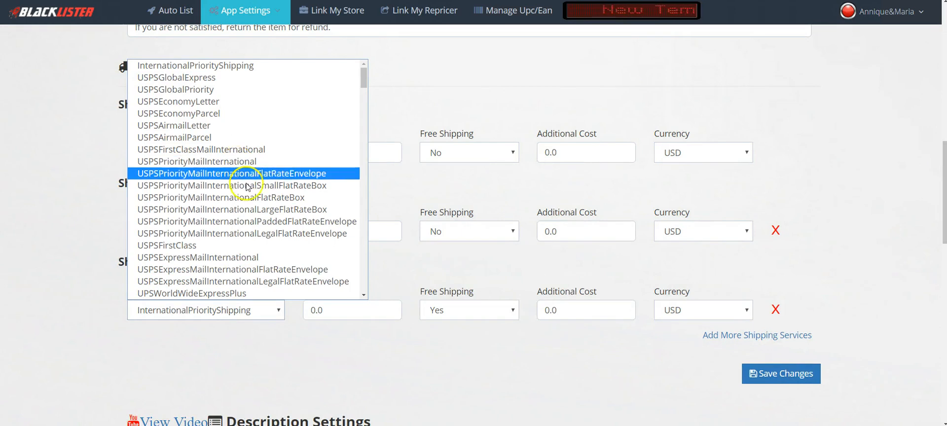
scroll(218, 251, "down", 3)
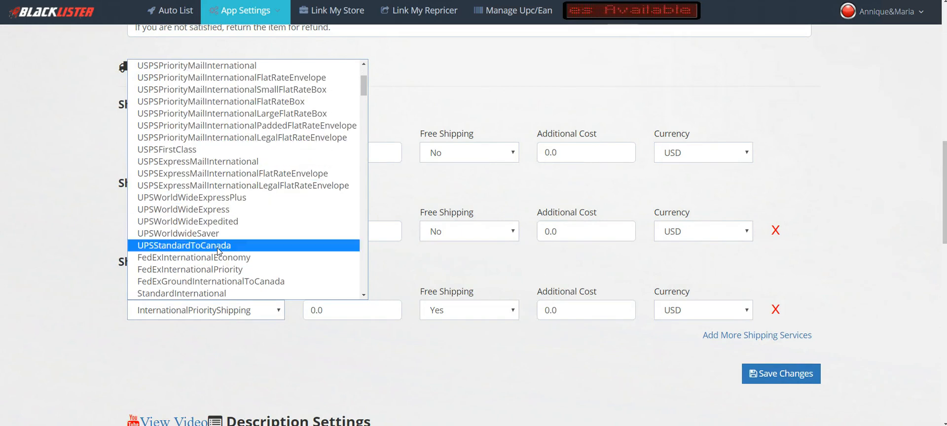
scroll(255, 217, "down", 3)
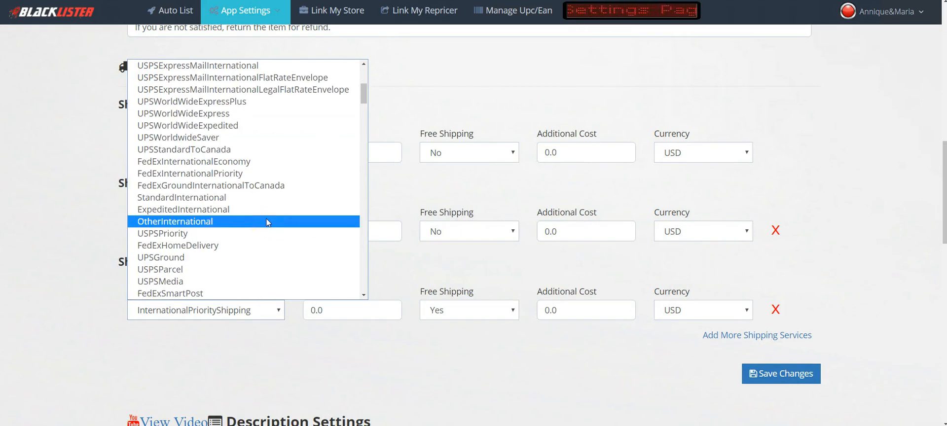
scroll(266, 221, "down", 3)
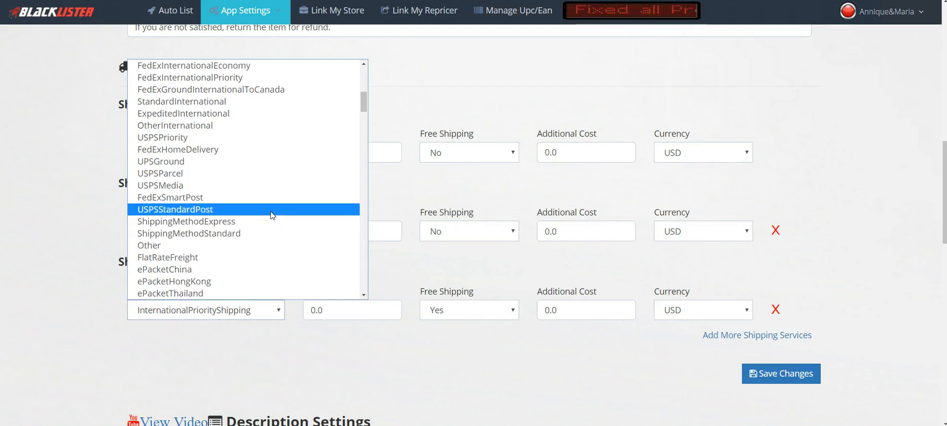
scroll(273, 216, "down", 3)
scroll(272, 215, "down", 3)
scroll(272, 215, "down", 3)
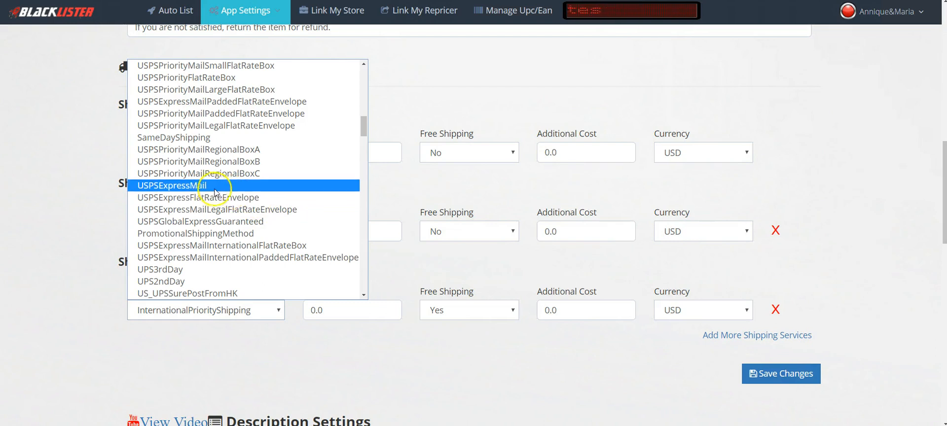
scroll(244, 190, "down", 3)
scroll(244, 190, "down", 3)
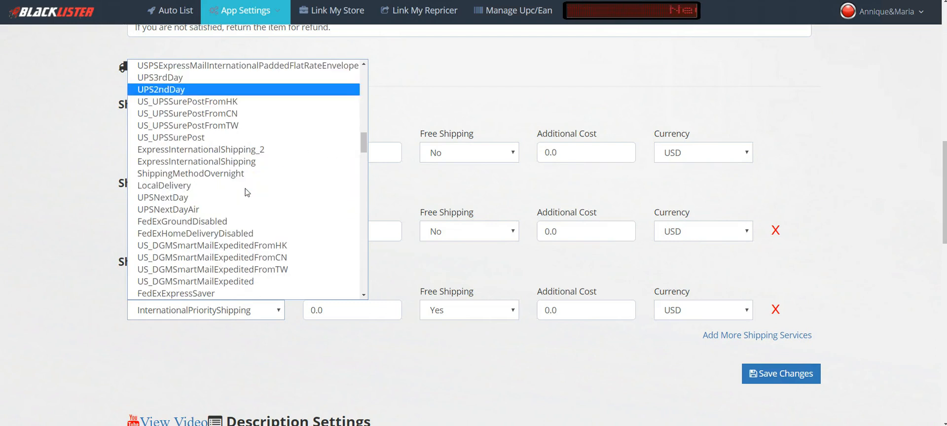
left_click(173, 197)
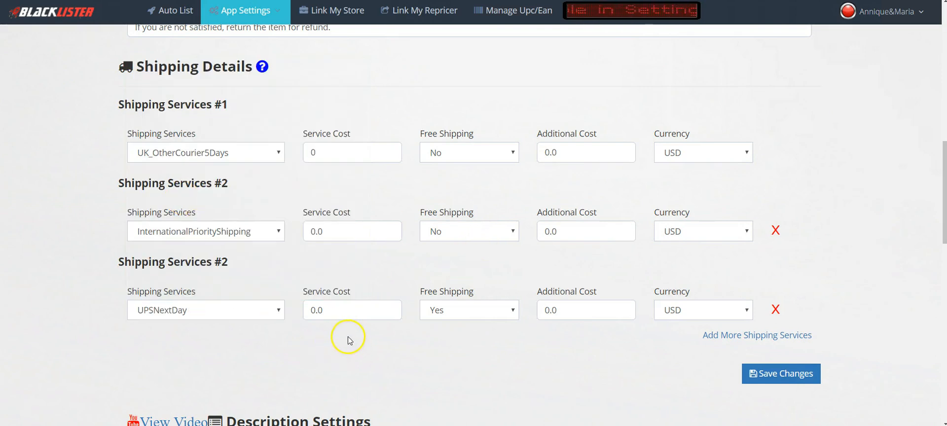
Set the service cost of the UPSNextDay entry to 5 and its free shipping option to No
left_click_drag(342, 311, 287, 312)
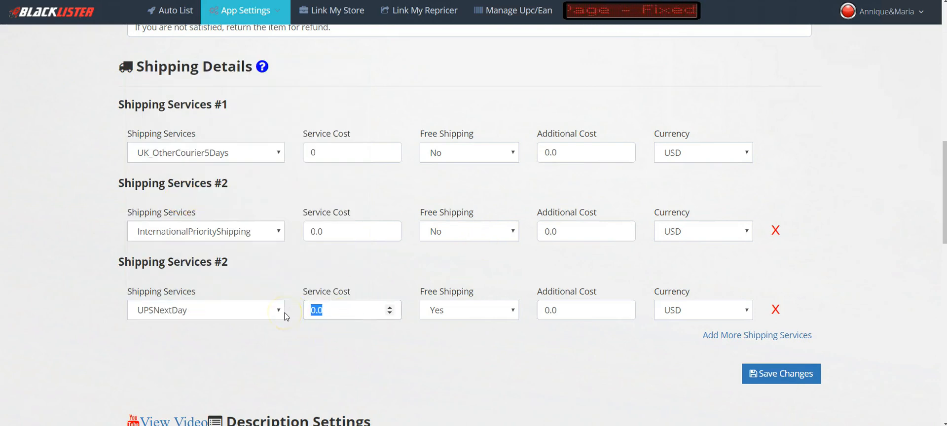
type("5")
left_click(399, 345)
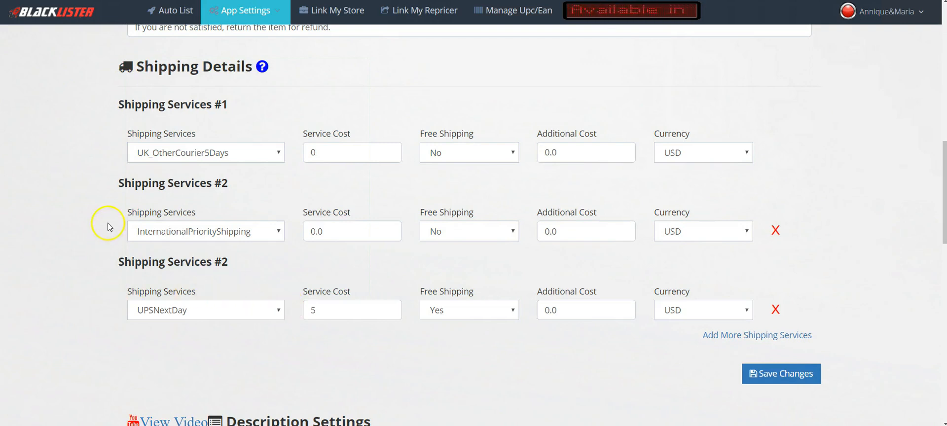
left_click(442, 313)
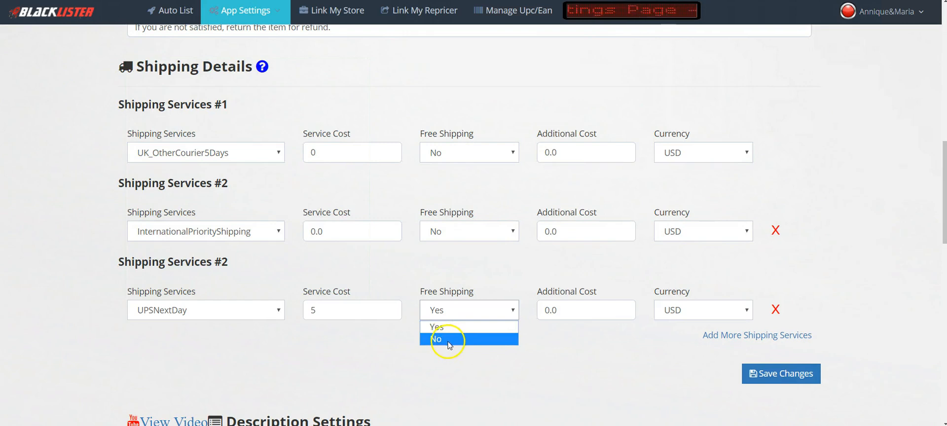
left_click(441, 339)
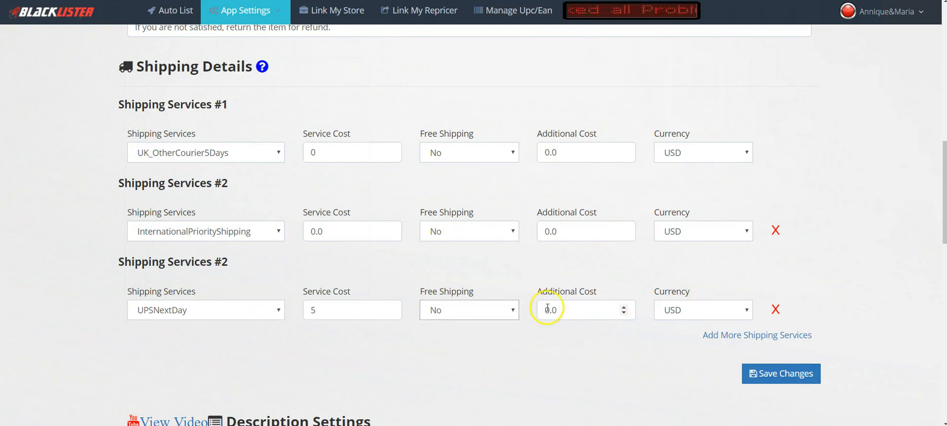
Set the currency of the UPSNextDay shipping service to GBP
left_click(718, 309)
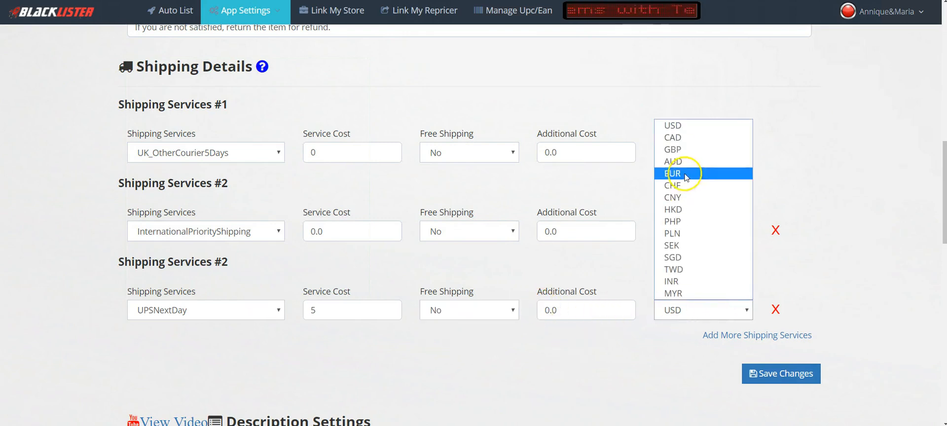
left_click(676, 151)
left_click(657, 330)
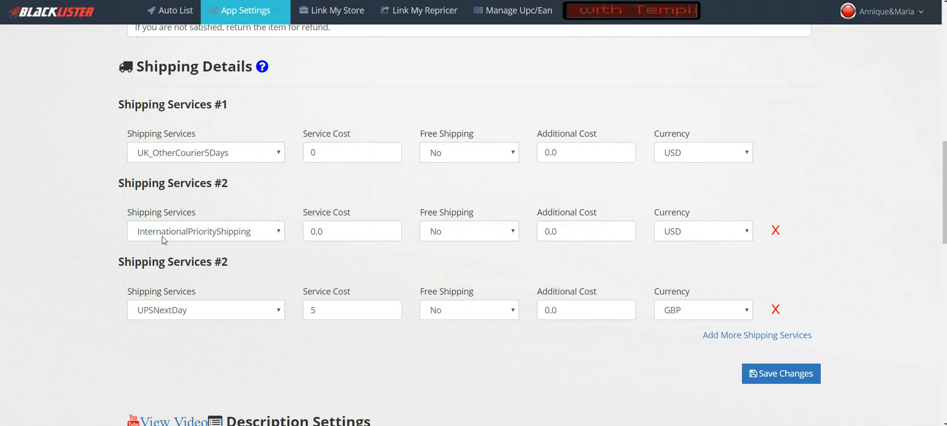
left_click(149, 235)
left_click(132, 236)
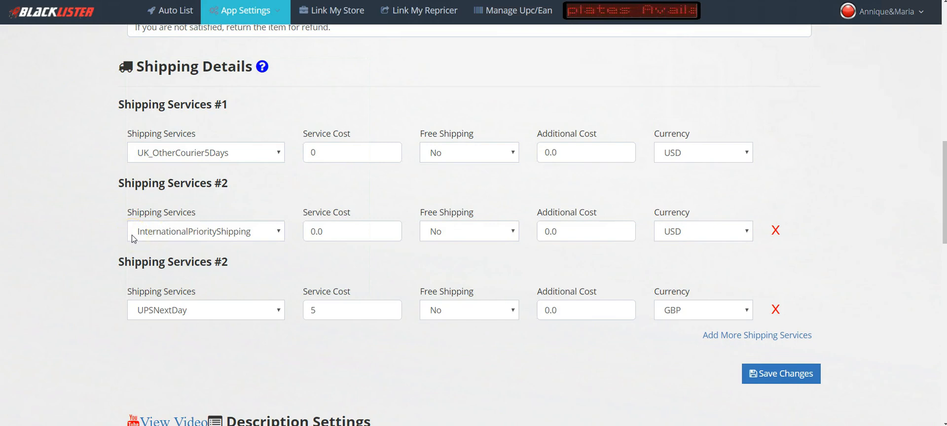
left_click(167, 237)
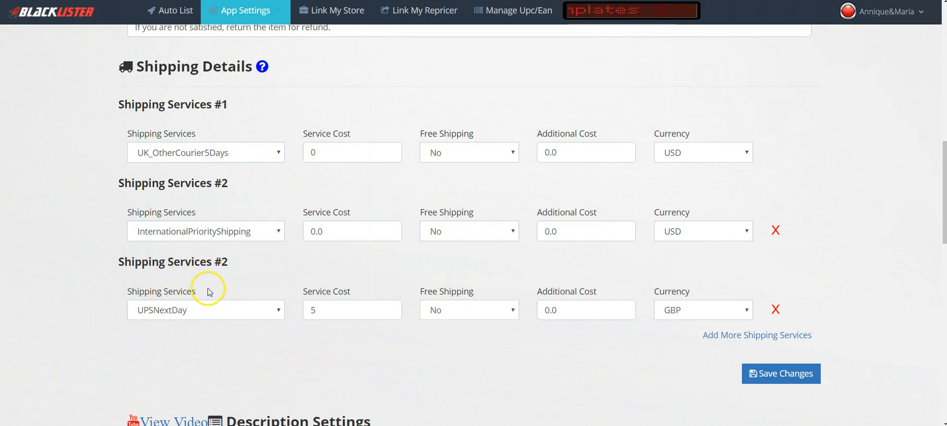
scroll(213, 292, "down", 1)
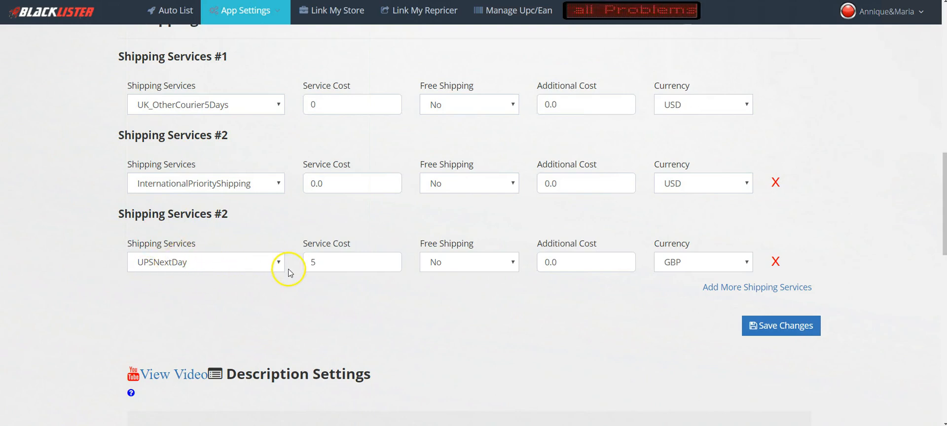
left_click(317, 263)
double_click(316, 262)
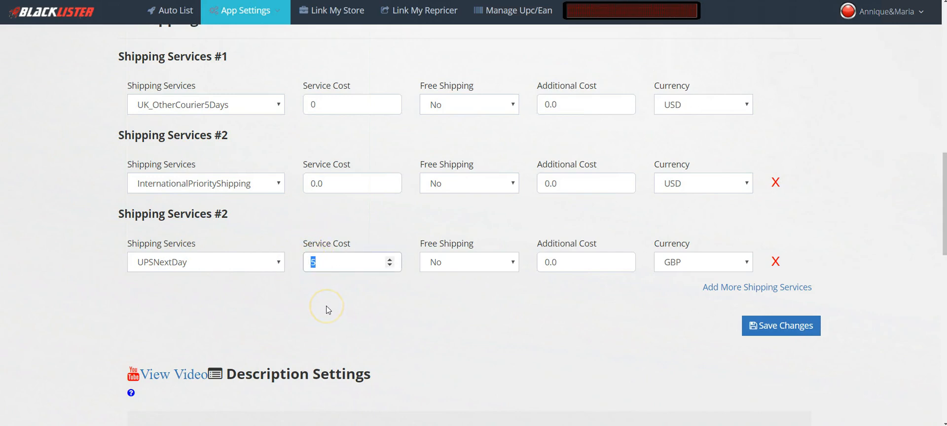
left_click(345, 308)
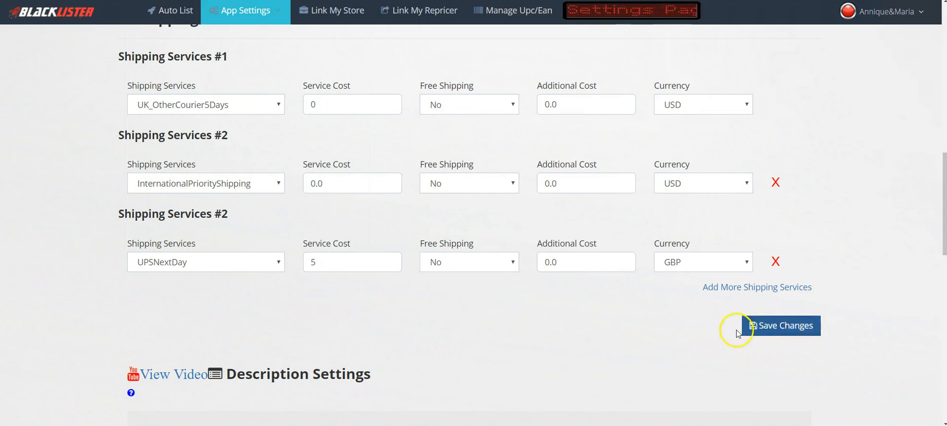
scroll(296, 133, "up", 1)
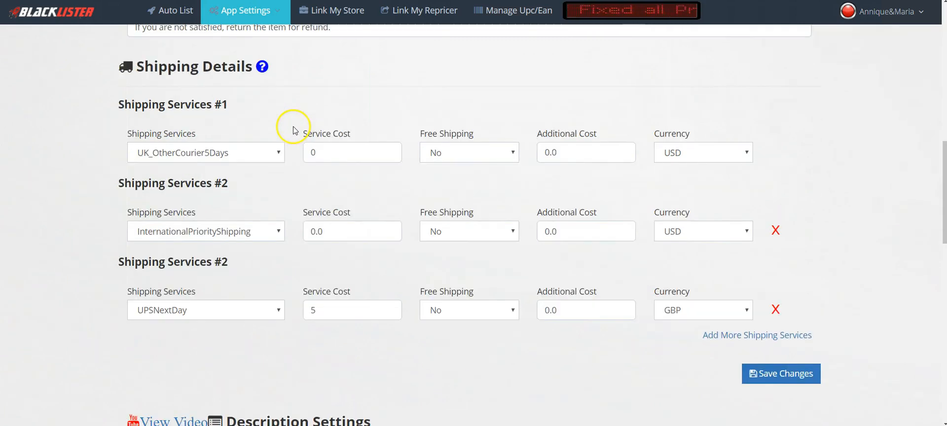
left_click_drag(139, 64, 253, 66)
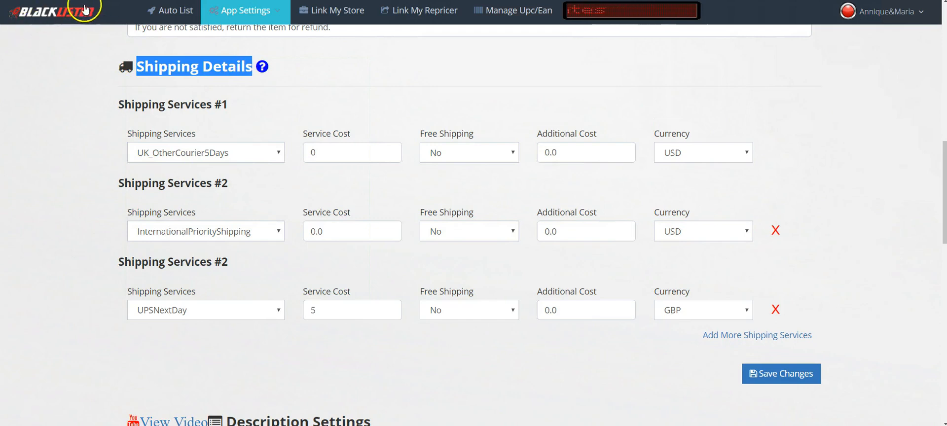